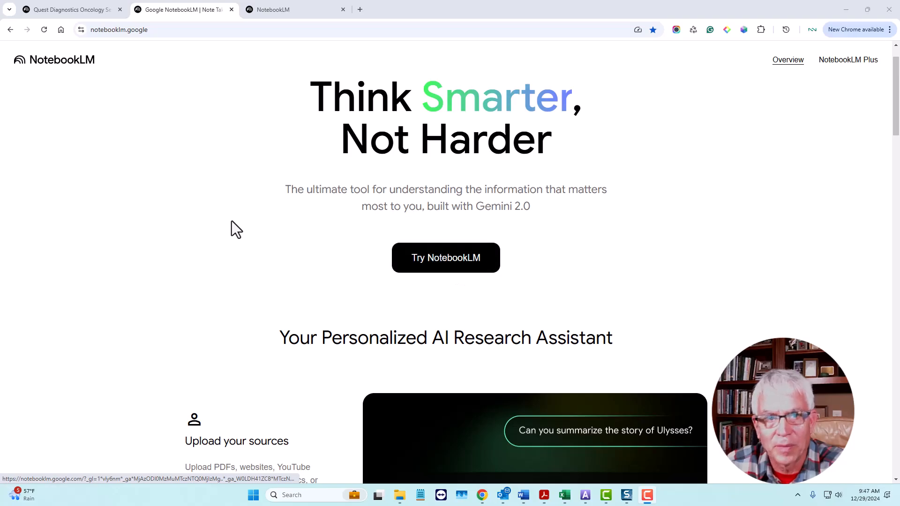
# - Switch to the Quest Diagnostics Oncology Services notebook and view the options for adding sources
pyautogui.click(82, 13)
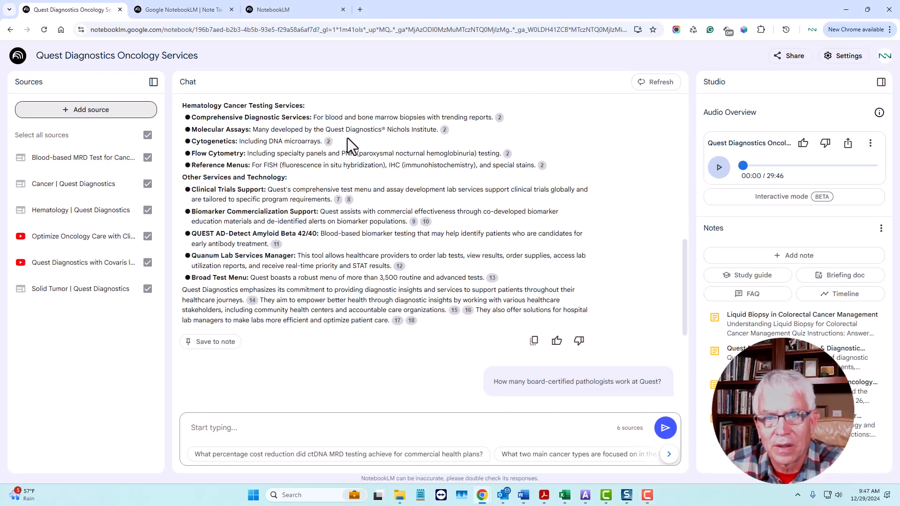
pyautogui.scroll(10, 457, 295)
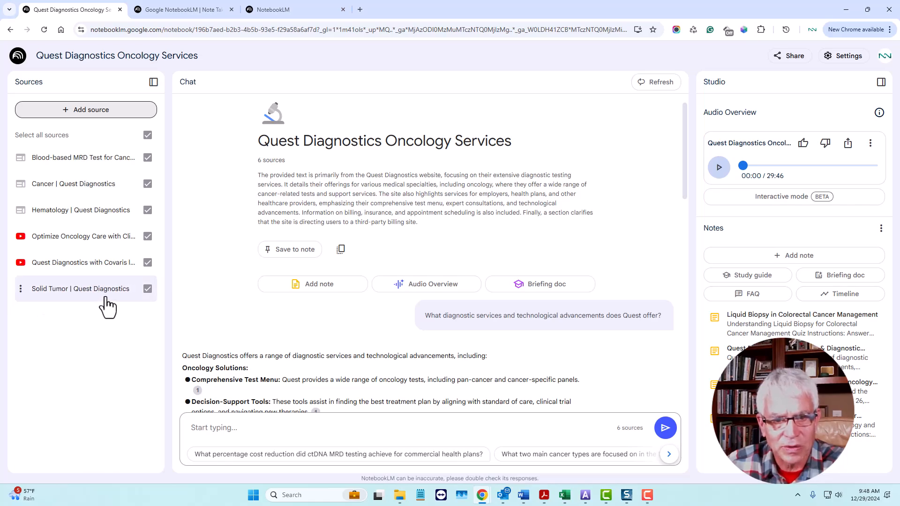
pyautogui.click(107, 113)
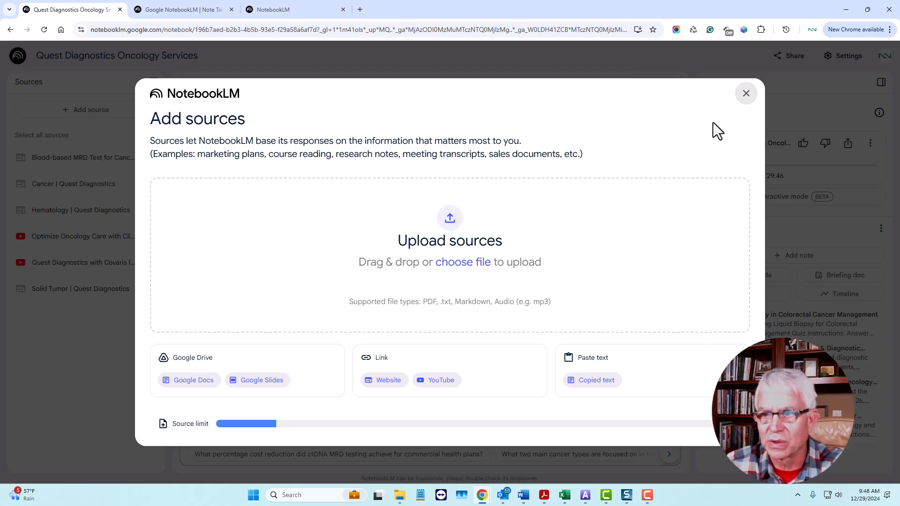
pyautogui.click(747, 94)
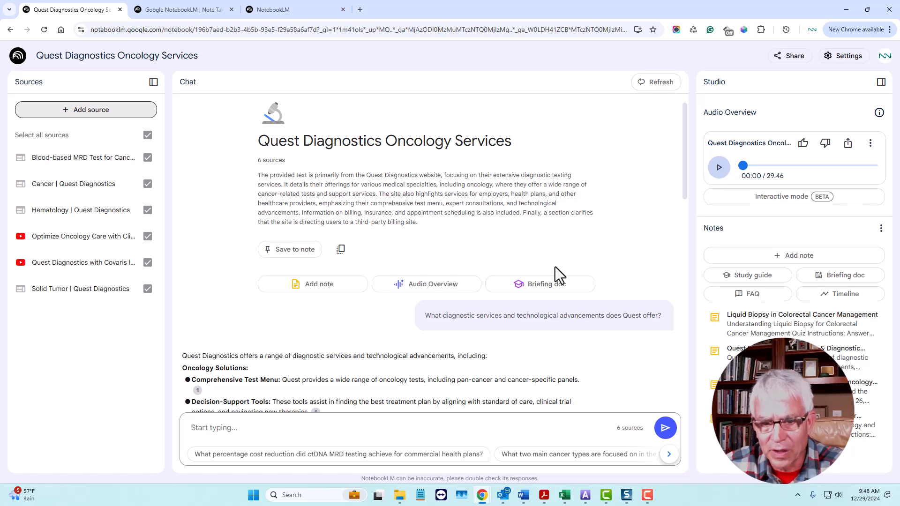
# - Read through the chat answer on Quest's diagnostic services and technological advancements, and preview a citation under Biomarker Commercialization Support
pyautogui.scroll(-2, 555, 266)
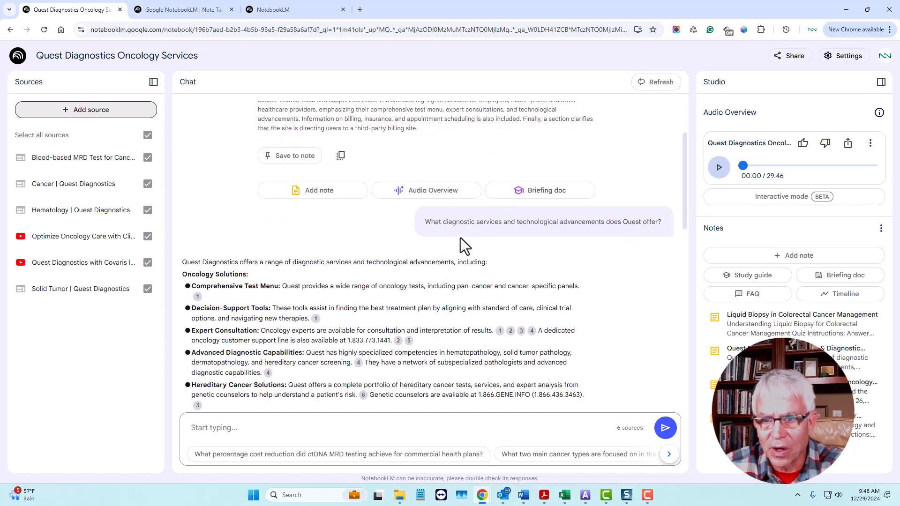
pyautogui.scroll(-1, 529, 265)
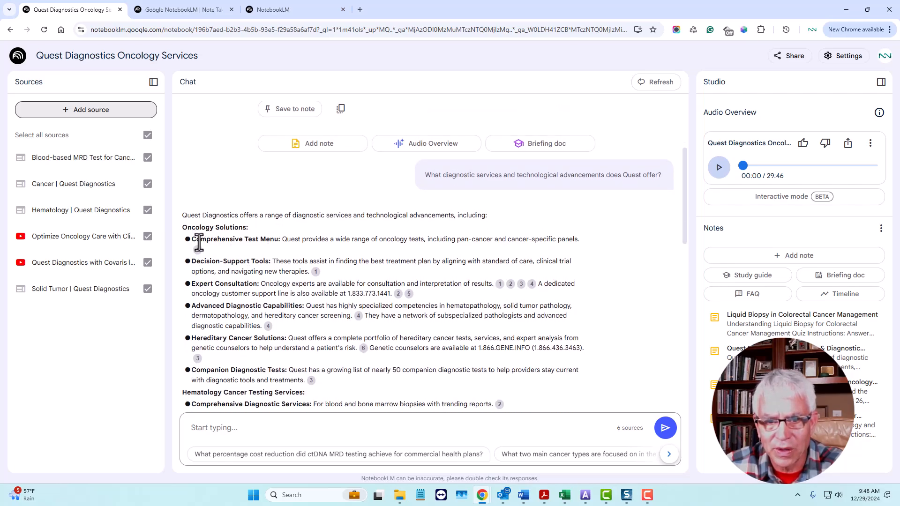
pyautogui.scroll(-1, 224, 246)
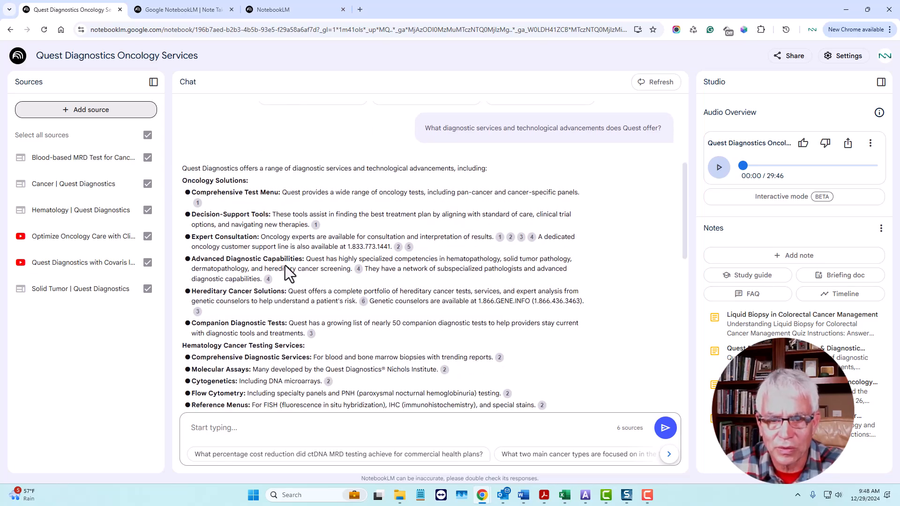
pyautogui.scroll(-2, 286, 267)
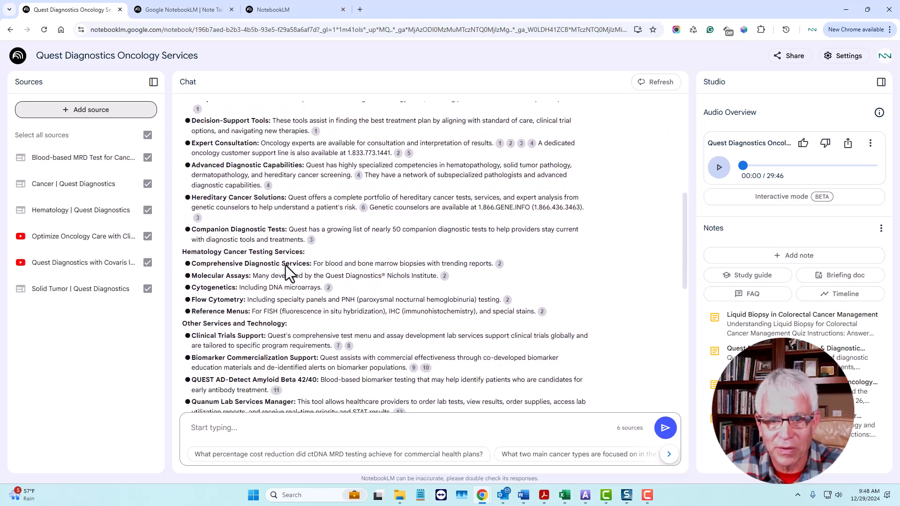
pyautogui.scroll(-2, 286, 266)
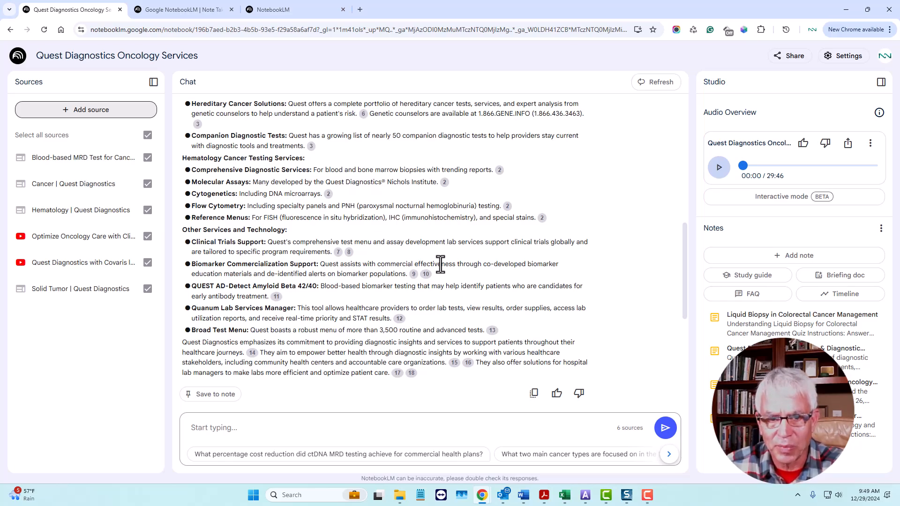
pyautogui.moveTo(424, 275)
pyautogui.scroll(1, 424, 281)
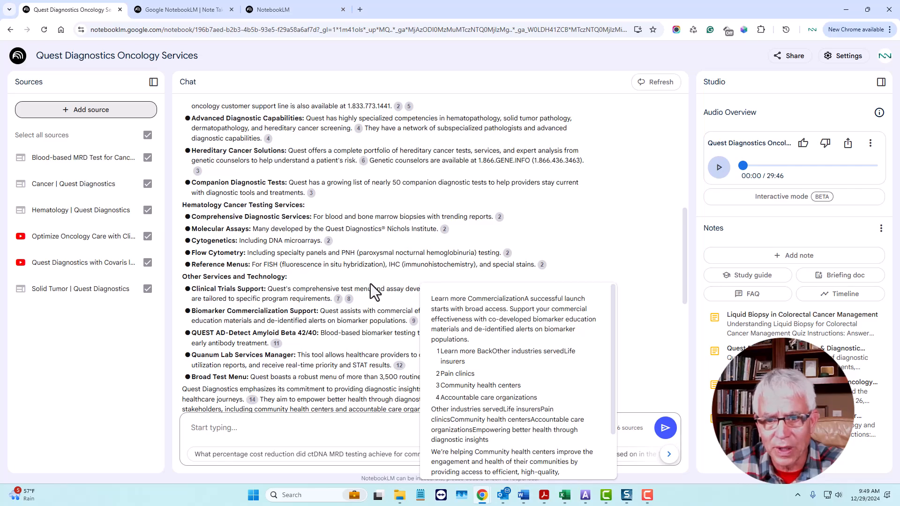
pyautogui.scroll(4, 371, 289)
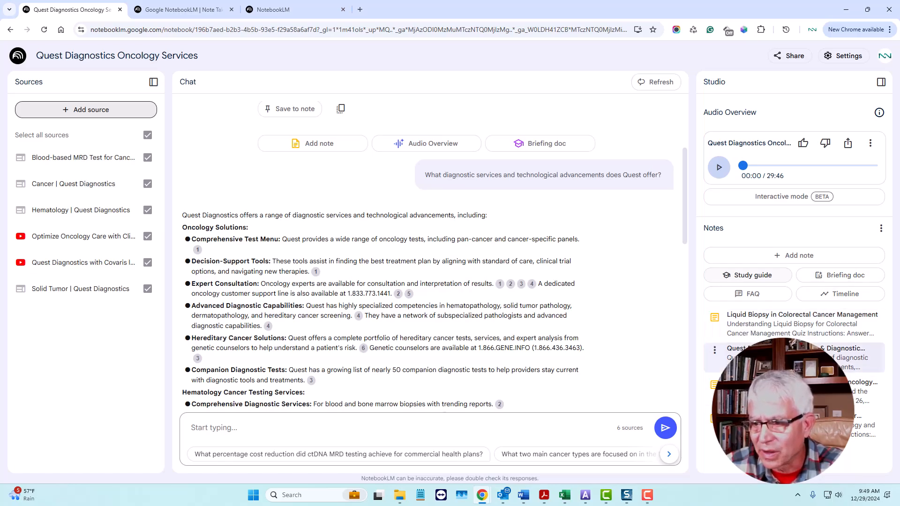
# - View the saved note Liquid Biopsy in Colorectal Cancer Management and close it
pyautogui.click(753, 324)
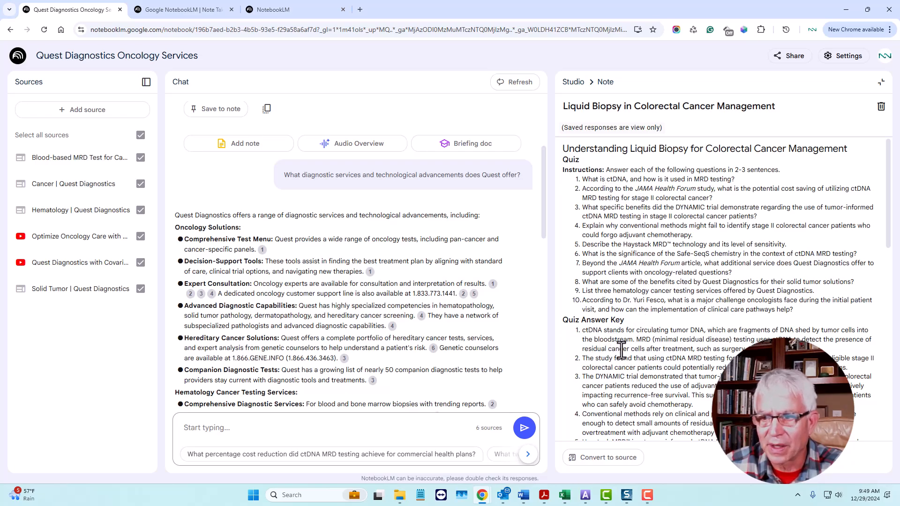
pyautogui.click(881, 82)
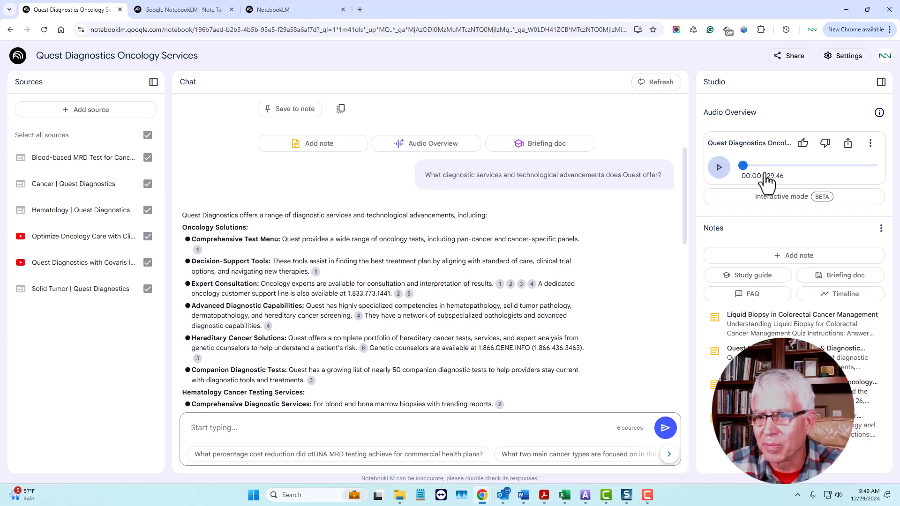
# - Play the opening of the notebook's Audio Overview, pause it, and view its sharing options
pyautogui.click(717, 174)
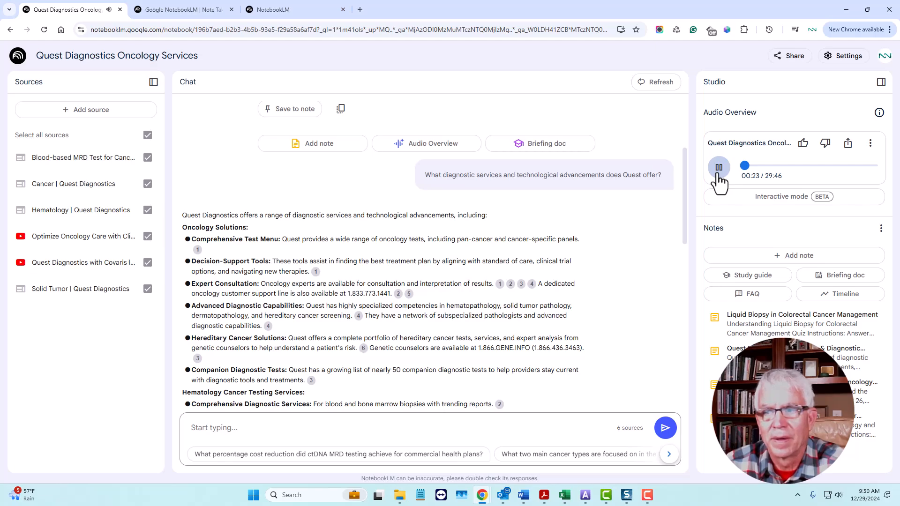
pyautogui.click(718, 167)
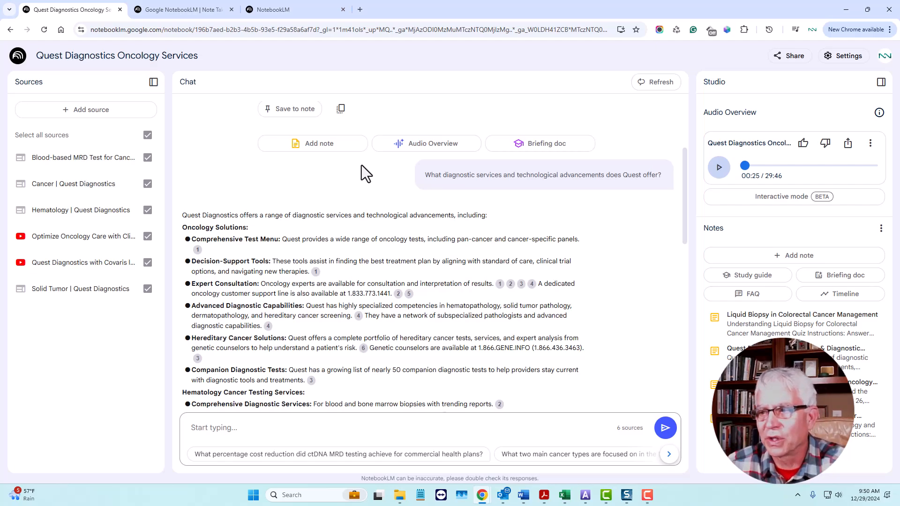
pyautogui.click(848, 145)
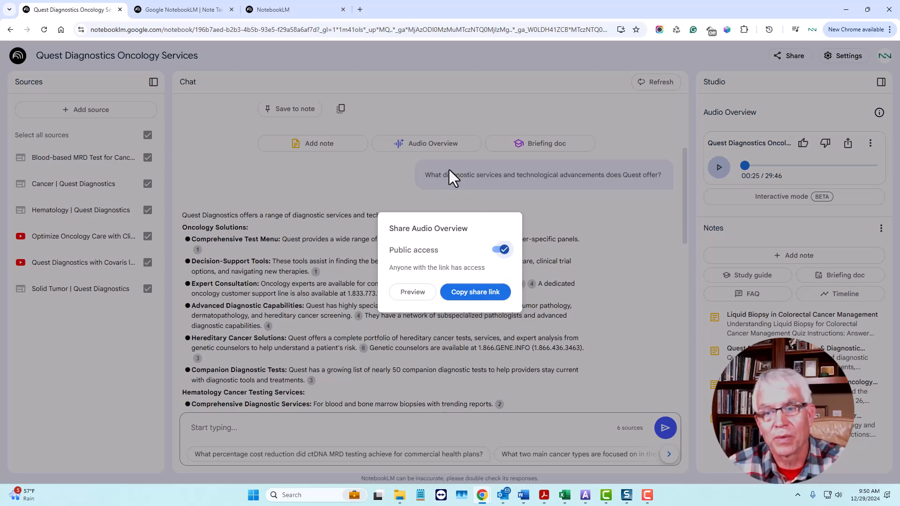
pyautogui.click(652, 212)
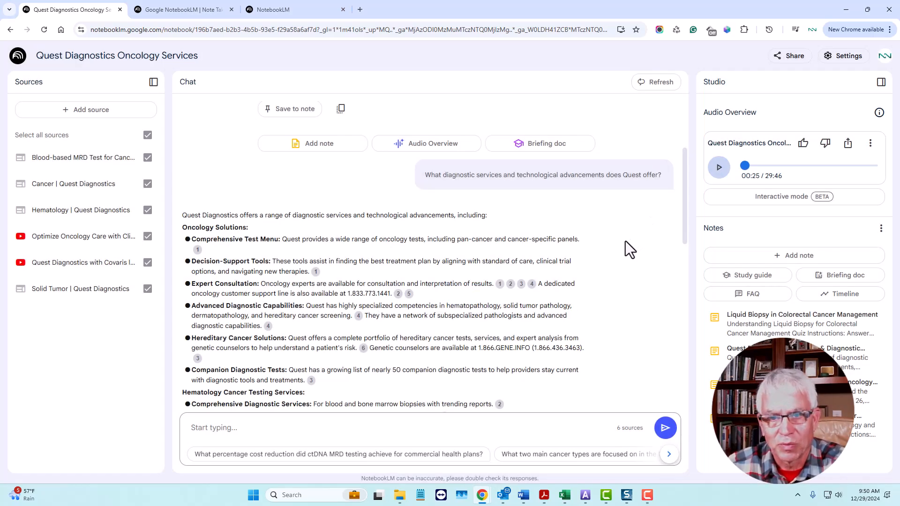
pyautogui.scroll(3, 624, 243)
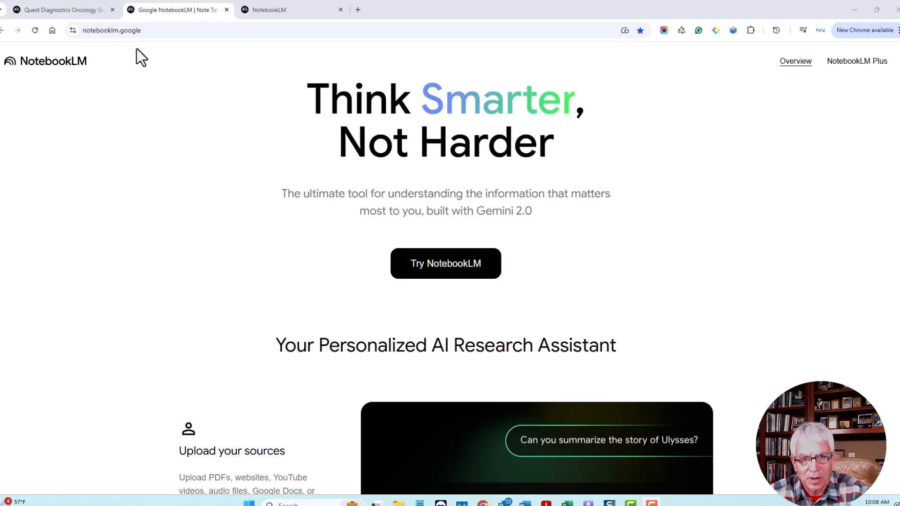
# - Launch NotebookLM from its overview page, create a new notebook, and choose YouTube as the source type
pyautogui.click(432, 270)
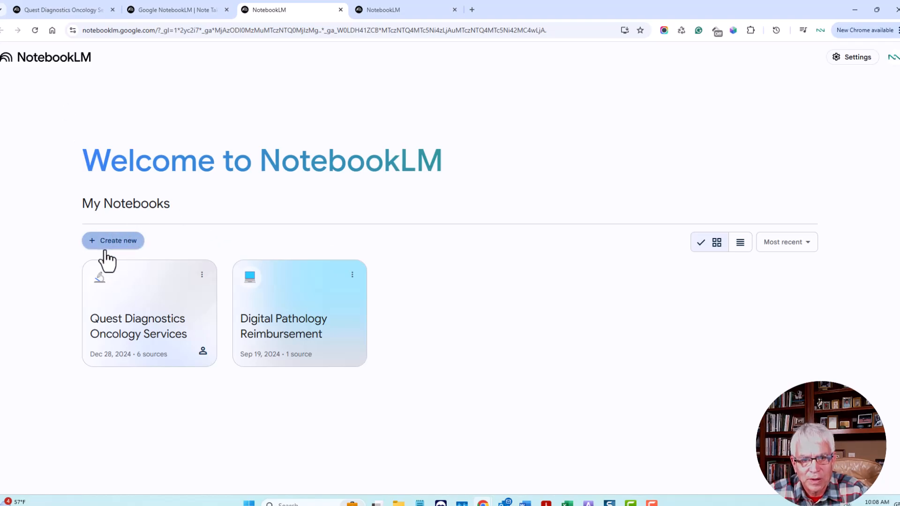
pyautogui.click(119, 246)
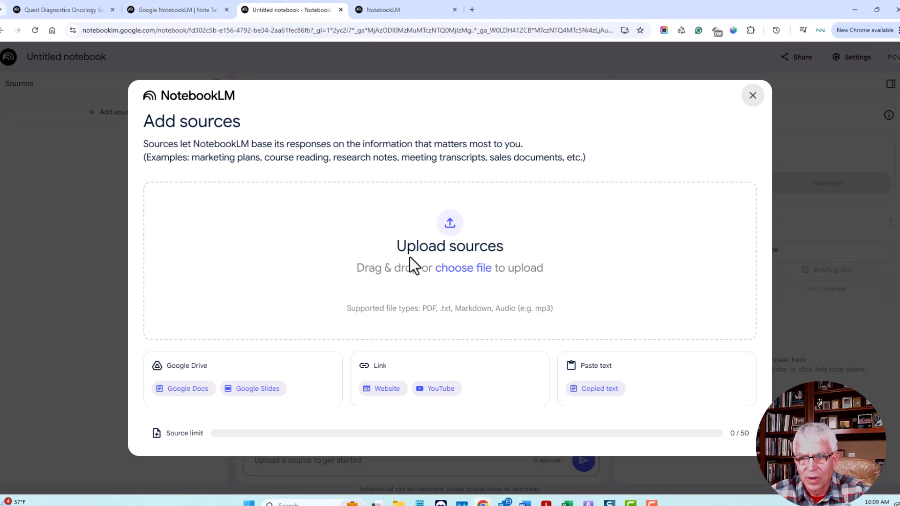
pyautogui.click(441, 389)
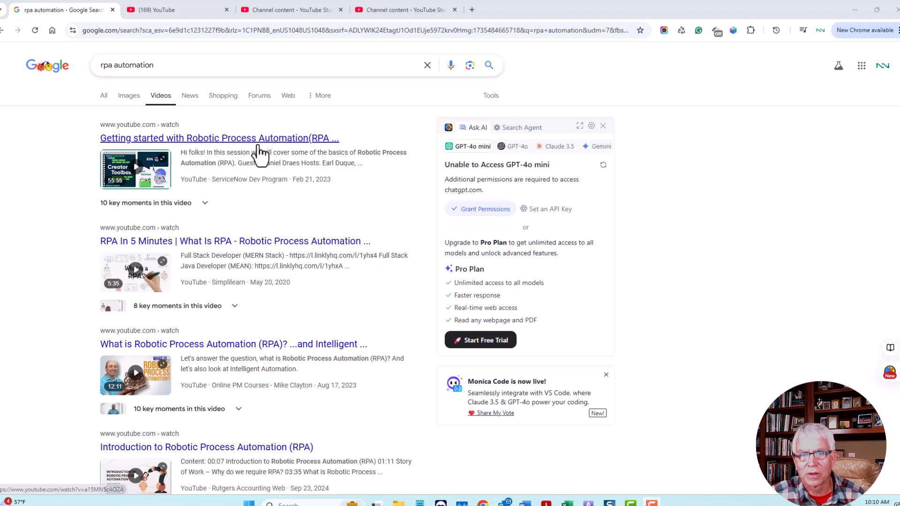
# - Open the video "Getting started with Robotic Process Automation(RPA)" from the Google video results and copy its share link
pyautogui.click(229, 150)
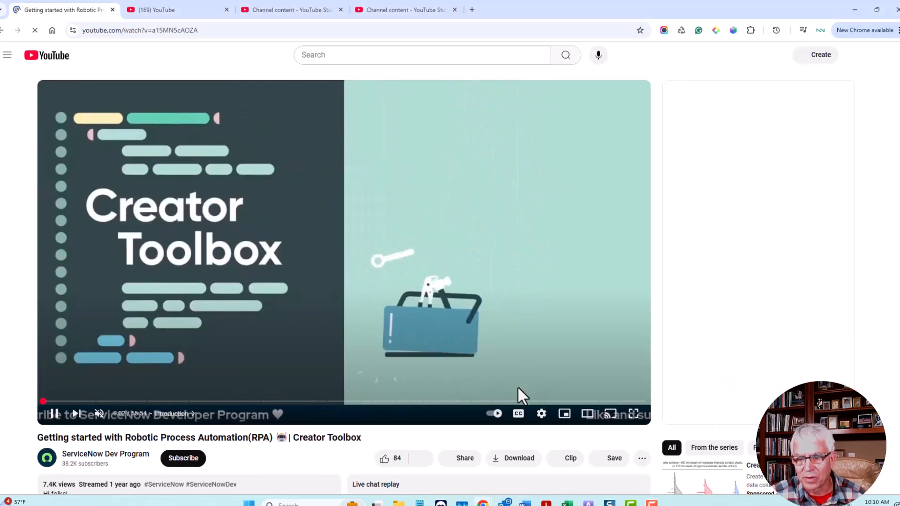
pyautogui.scroll(-1, 482, 413)
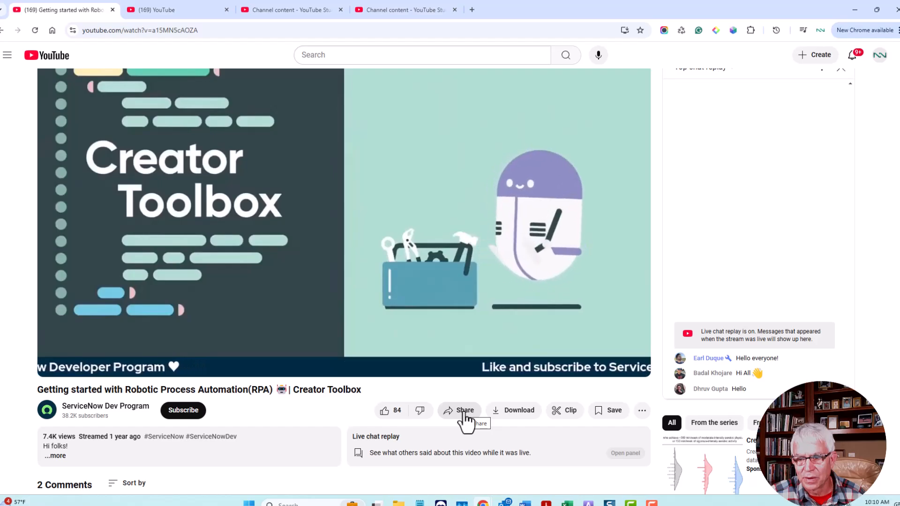
pyautogui.click(463, 411)
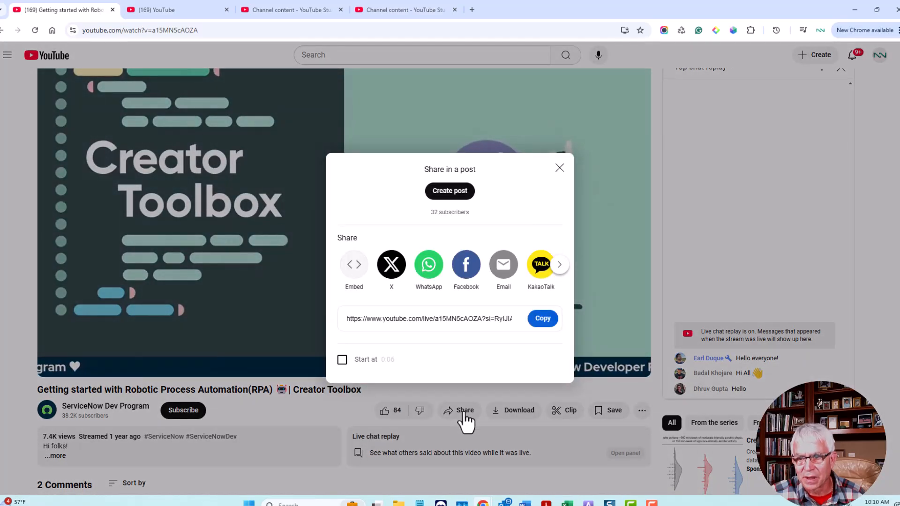
pyautogui.click(539, 323)
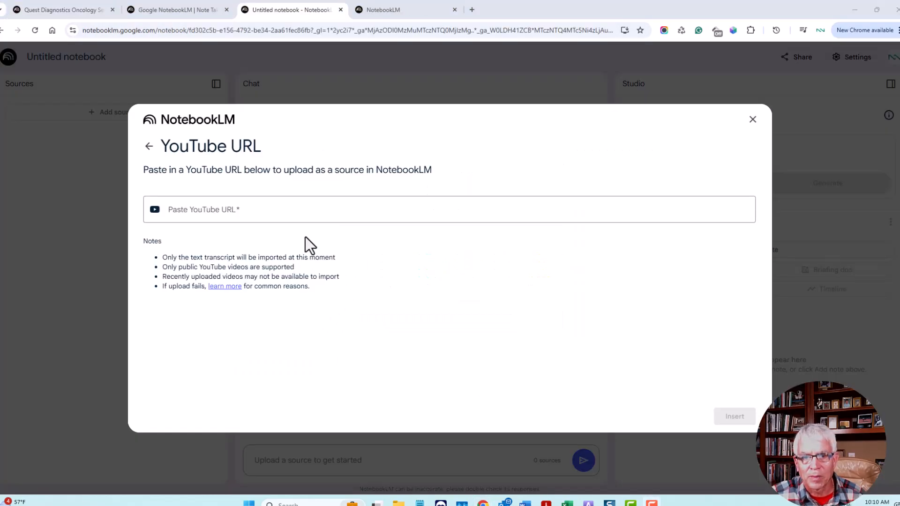
# - Paste the video's copied share link as the YouTube URL for the new notebook's source
pyautogui.rightClick(230, 209)
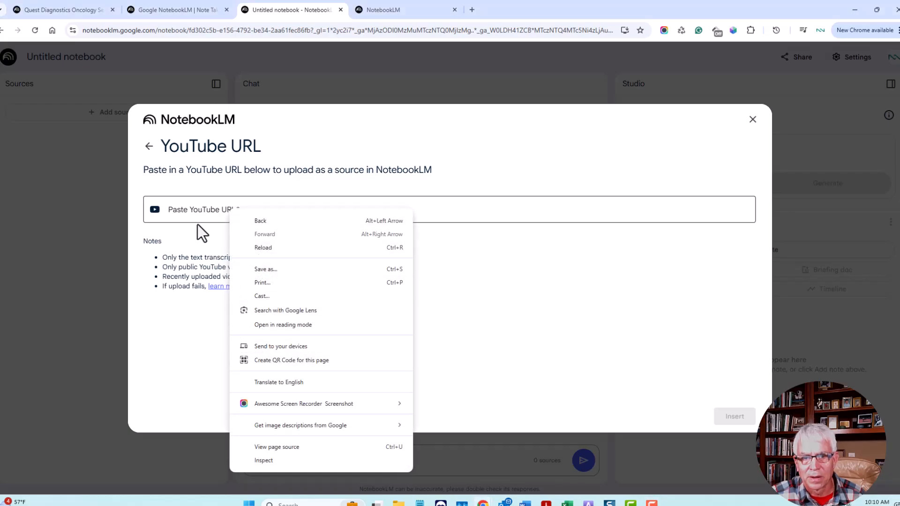
pyautogui.click(192, 210)
pyautogui.rightClick(192, 210)
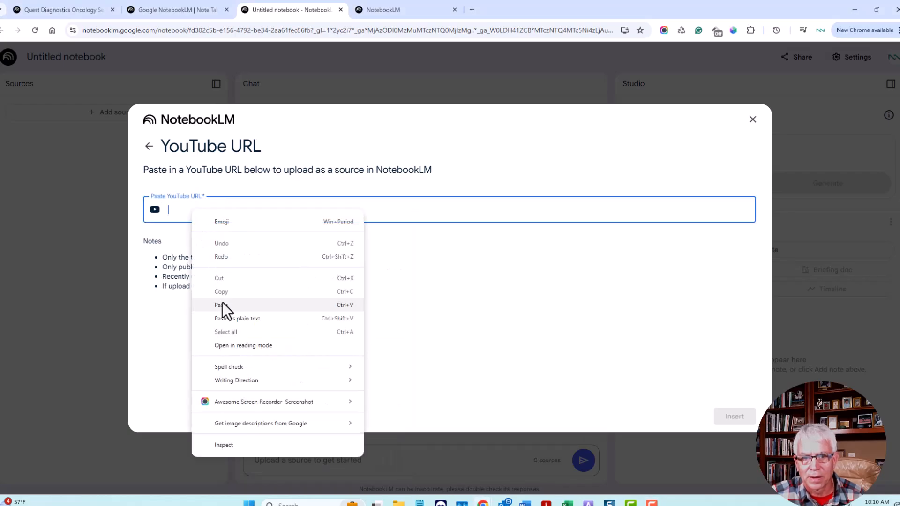
pyautogui.click(224, 304)
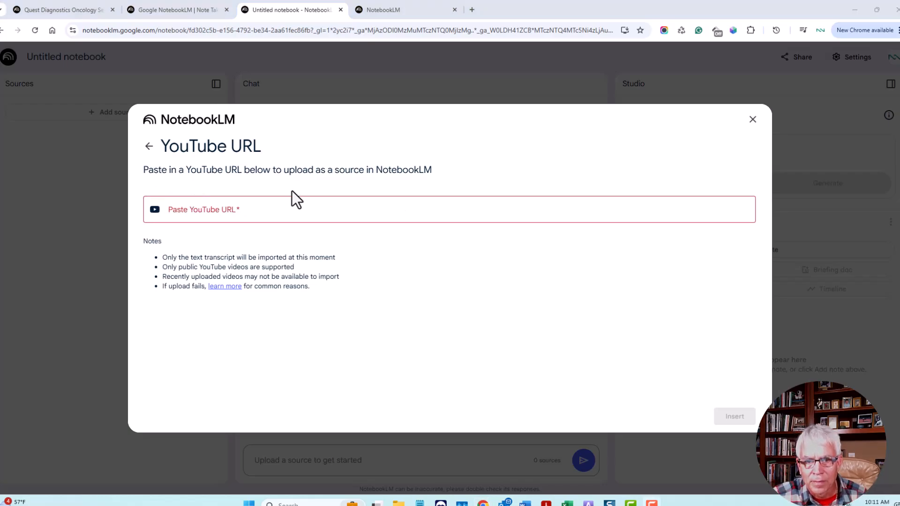
pyautogui.rightClick(218, 207)
pyautogui.click(190, 206)
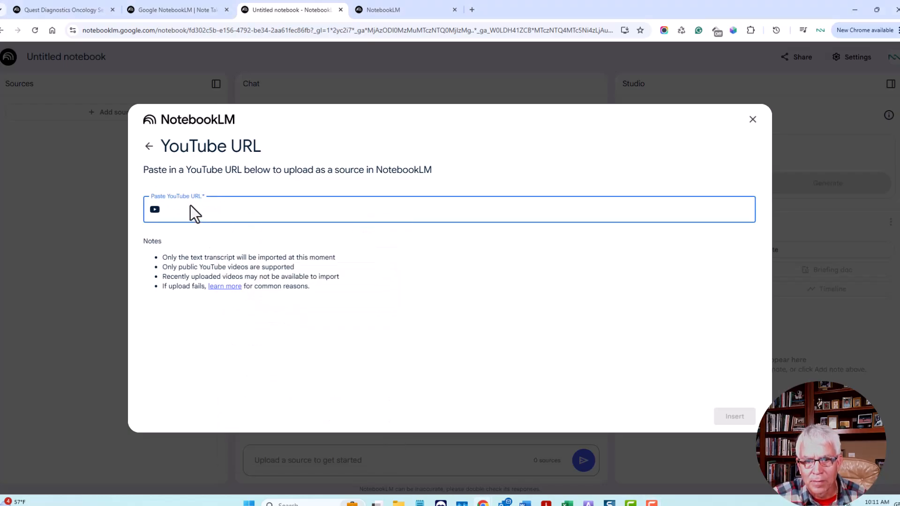
pyautogui.rightClick(190, 206)
pyautogui.click(263, 298)
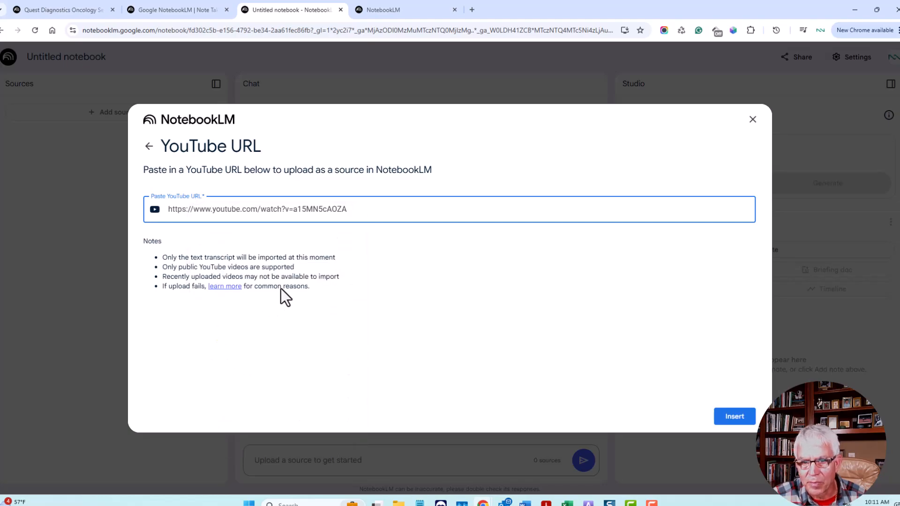
pyautogui.click(725, 417)
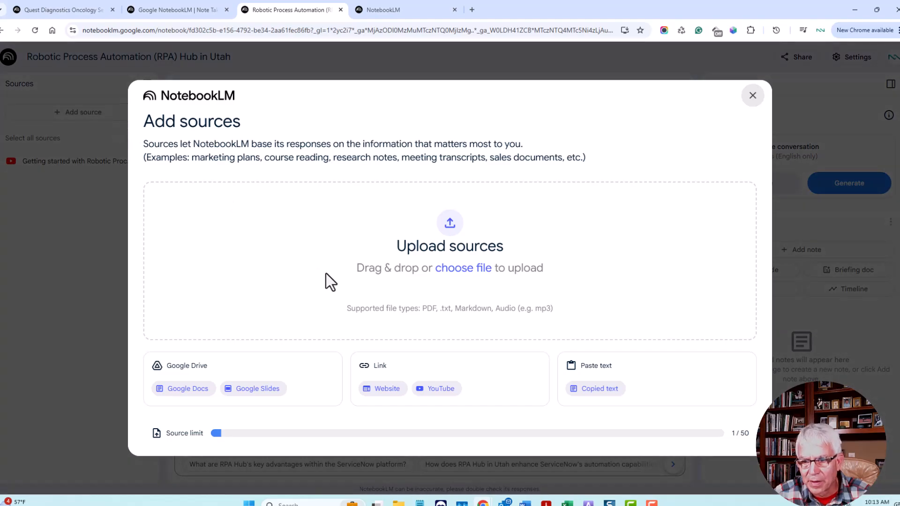
# - Upload the PDF Charting_the_automation_journey_whitepaper_FINAL from the Downloads folder as a second notebook source
pyautogui.click(461, 269)
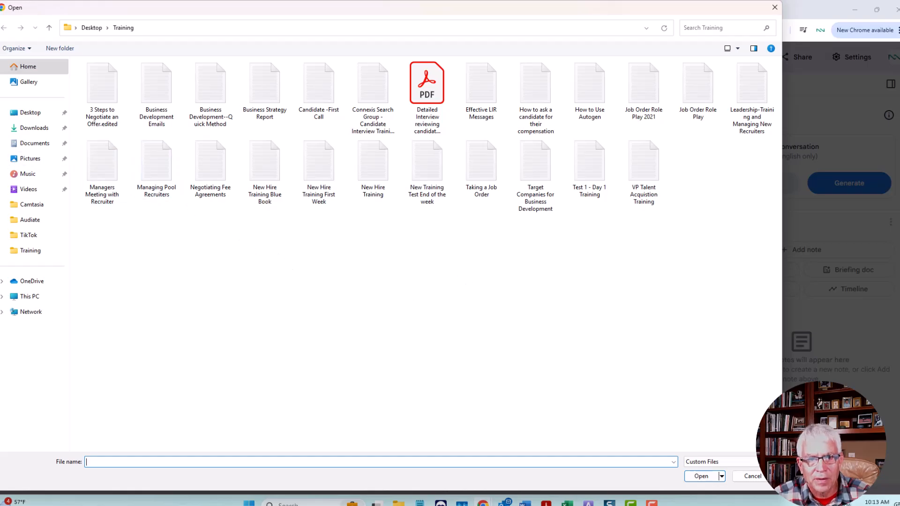
pyautogui.click(42, 130)
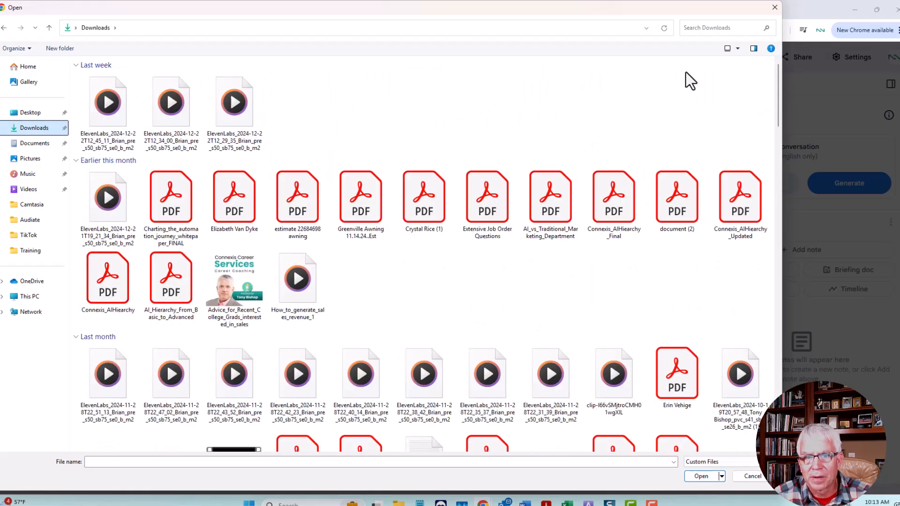
pyautogui.click(711, 28)
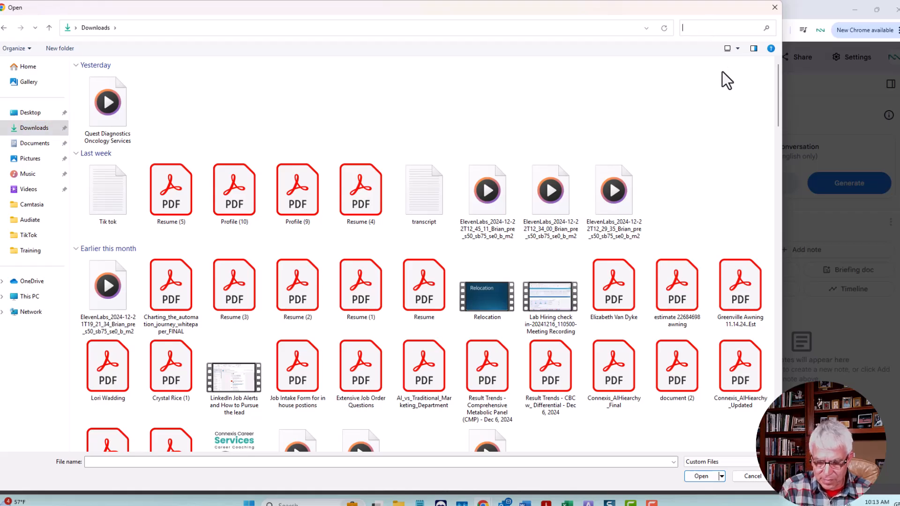
pyautogui.write('RPA')
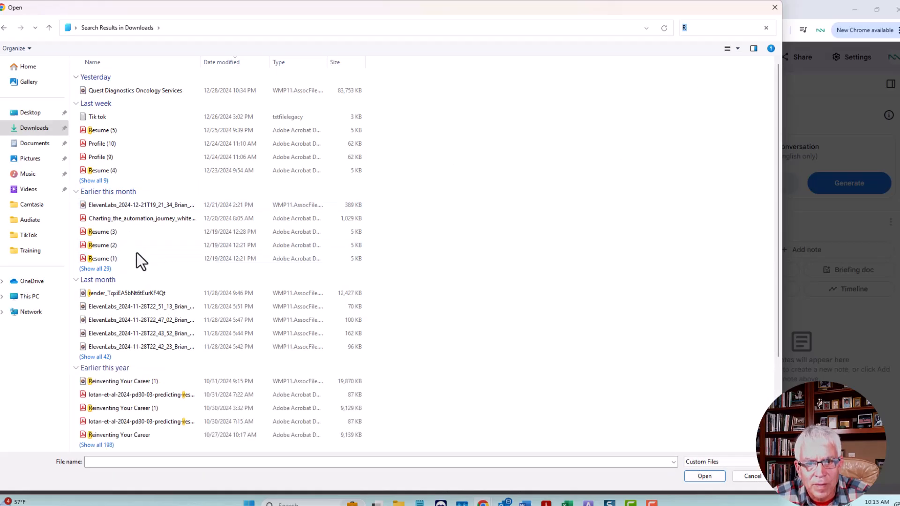
pyautogui.doubleClick(144, 218)
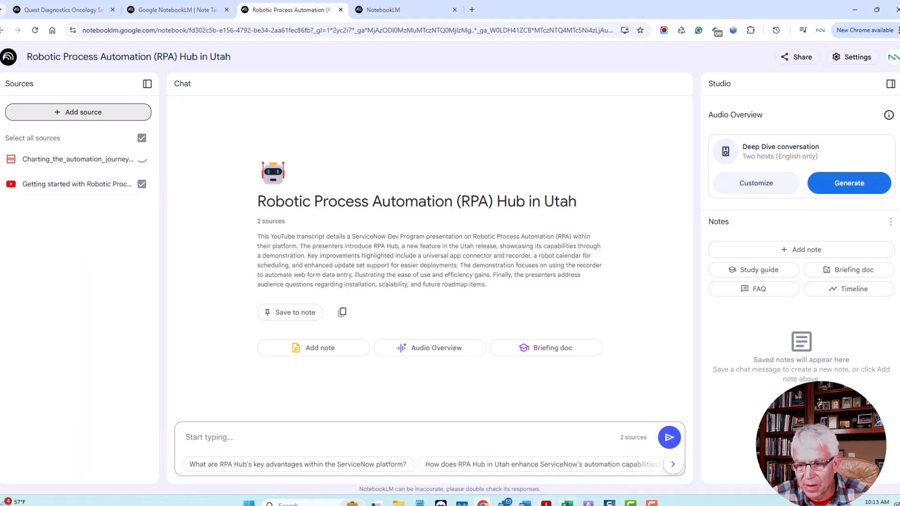
# - Switch to Adobe Acrobat and examine the automation journey white paper from its cover through the common RPA use cases, then return to the notebook
pyautogui.moveTo(546, 504)
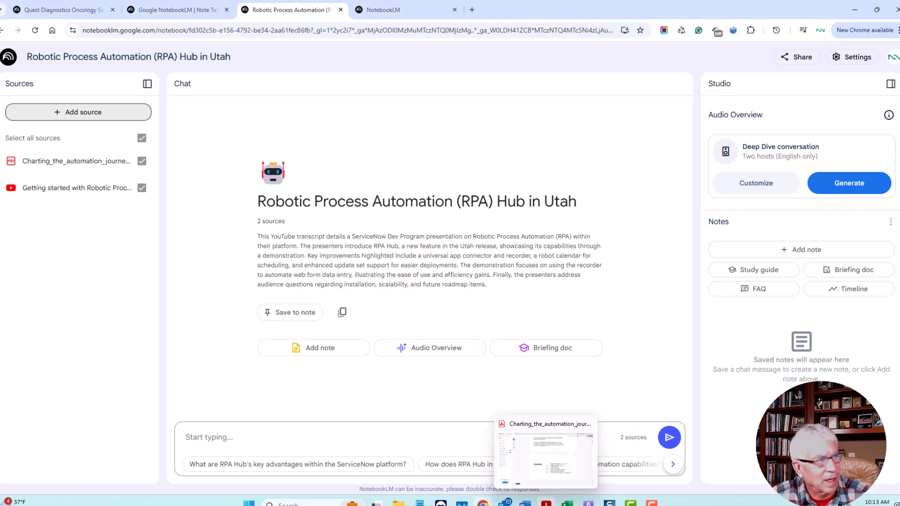
pyautogui.click(546, 504)
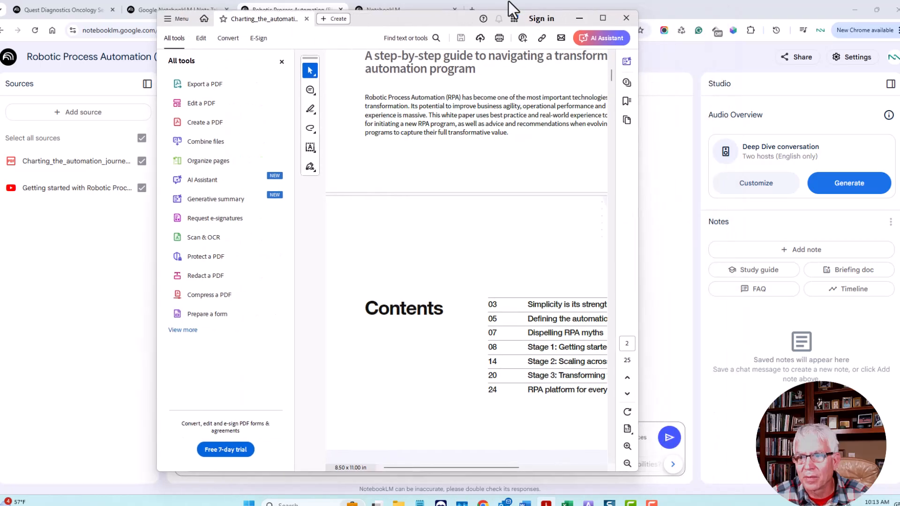
pyautogui.click(603, 19)
pyautogui.scroll(5, 535, 267)
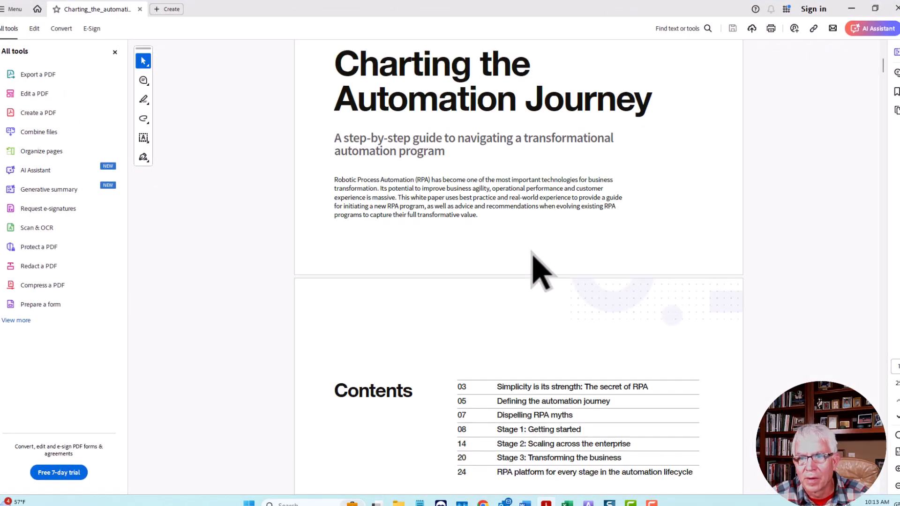
pyautogui.scroll(2, 540, 281)
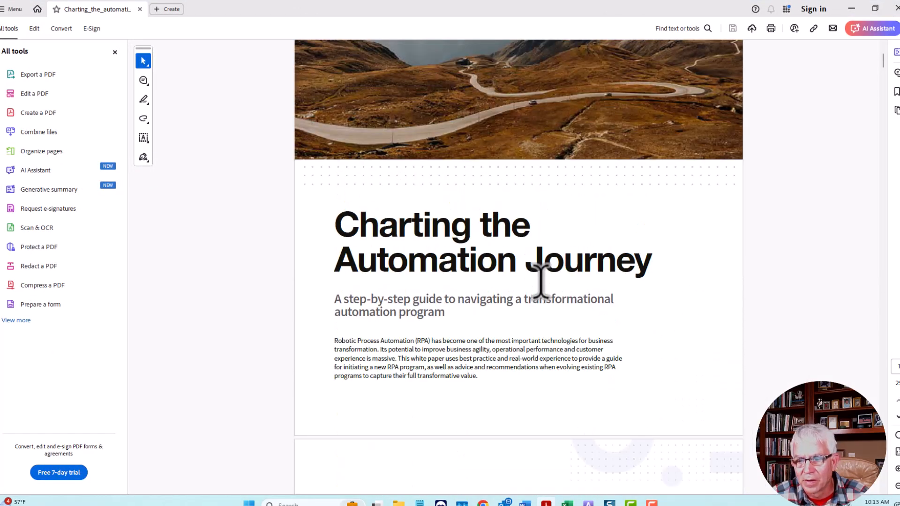
pyautogui.scroll(-5, 540, 281)
pyautogui.scroll(-7, 542, 285)
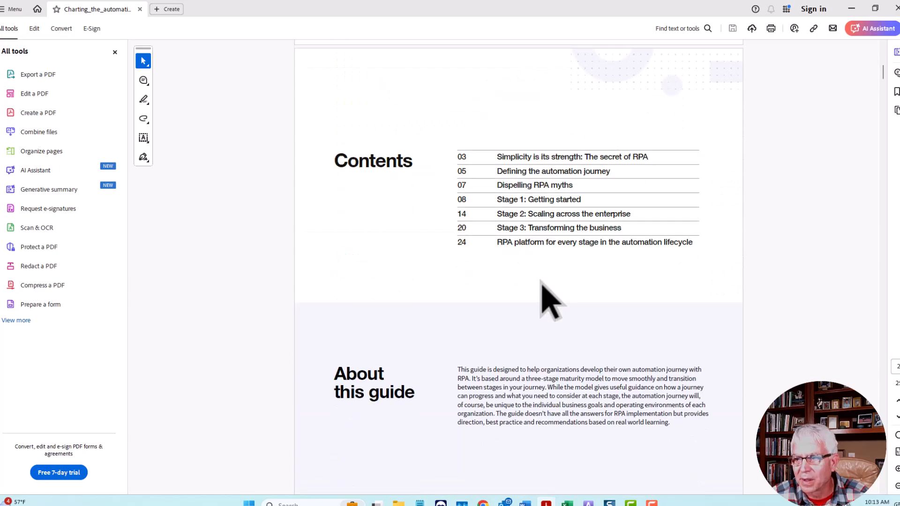
pyautogui.scroll(-6, 810, 185)
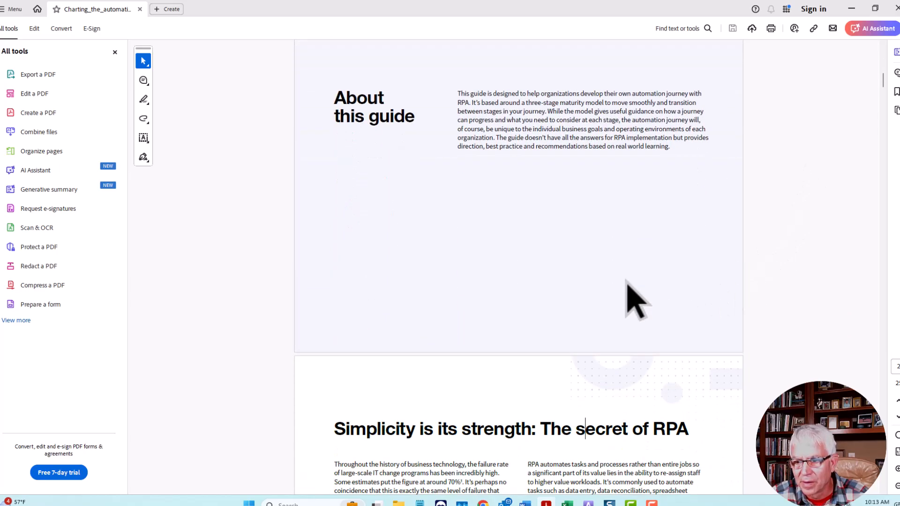
pyautogui.scroll(-2, 628, 286)
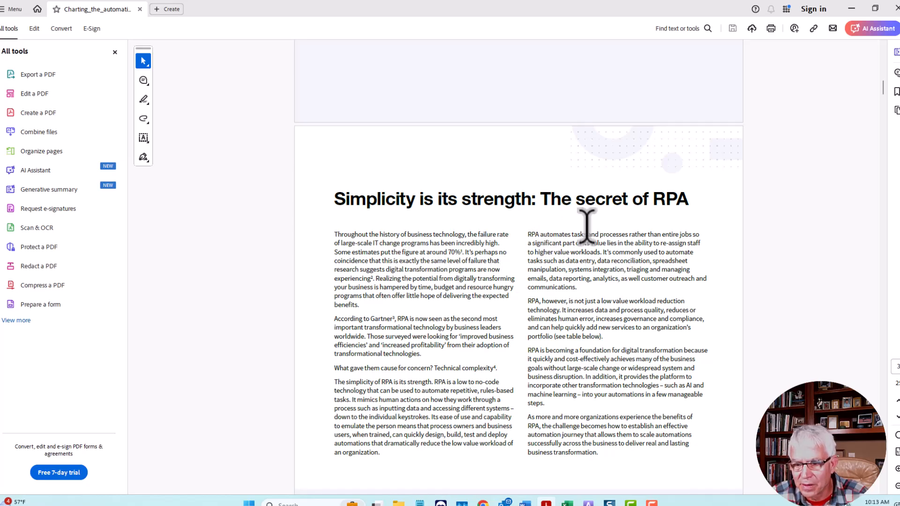
pyautogui.scroll(-5, 586, 228)
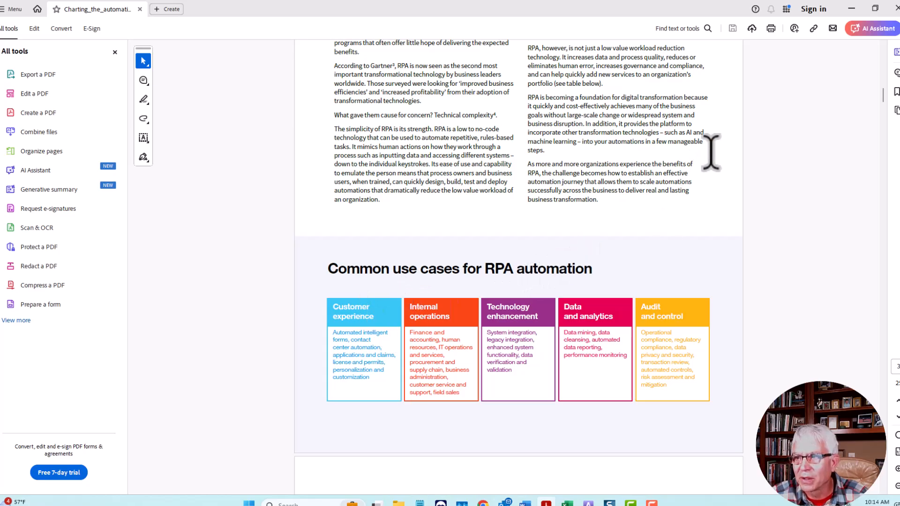
pyautogui.click(851, 9)
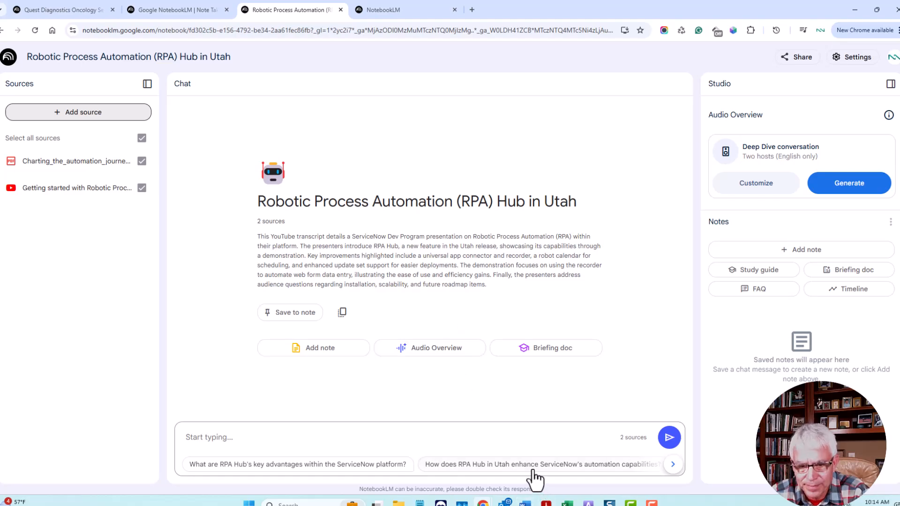
# - Ask the notebook chat "How can I use RPA in my recruiting business?"
pyautogui.click(264, 440)
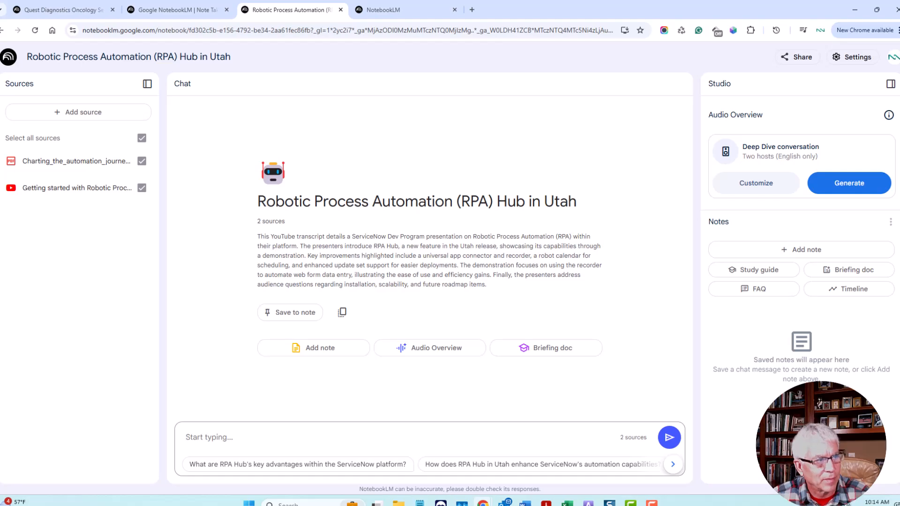
pyautogui.write('How can I use RPA in my recruiting business?')
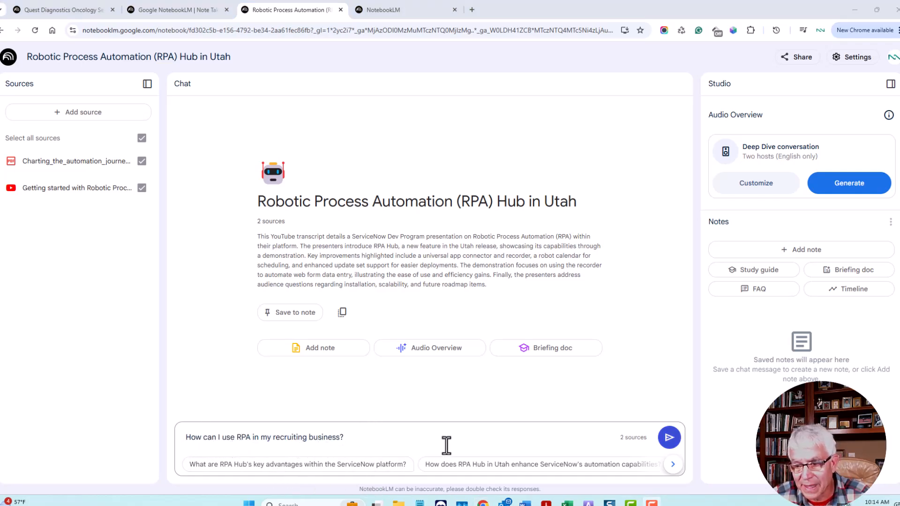
pyautogui.click(669, 439)
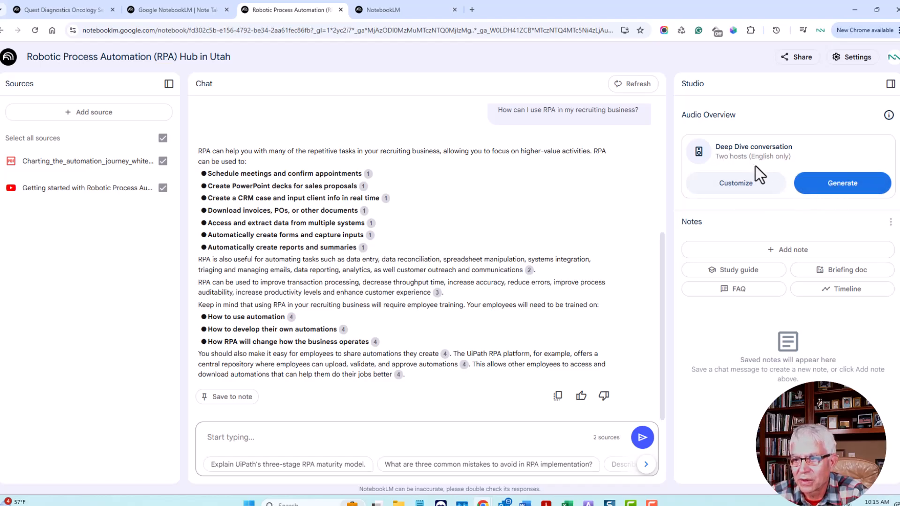
# - Generate the Deep Dive conversation audio overview, play its opening, and pause it
pyautogui.click(833, 188)
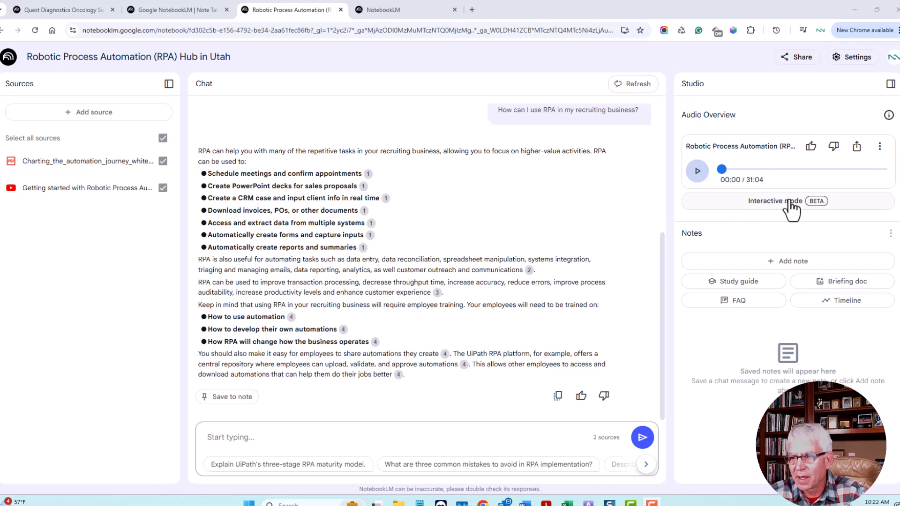
pyautogui.click(698, 174)
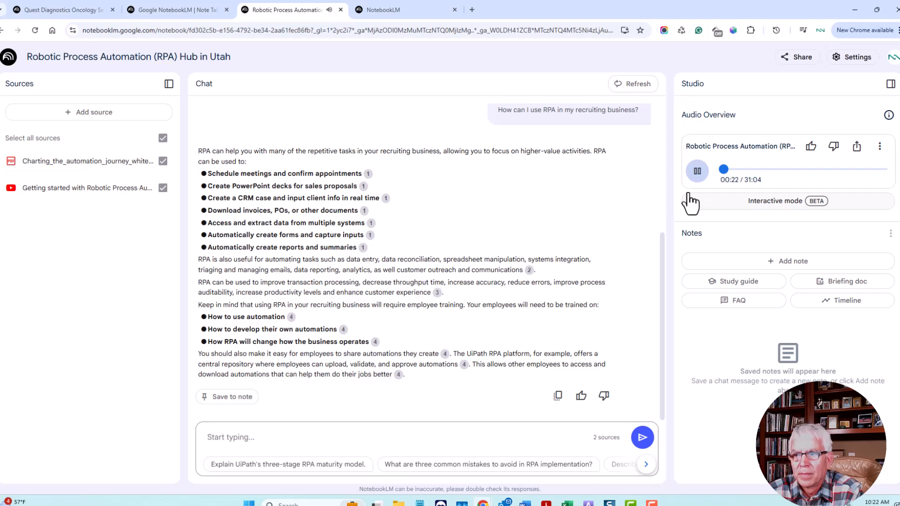
pyautogui.click(697, 171)
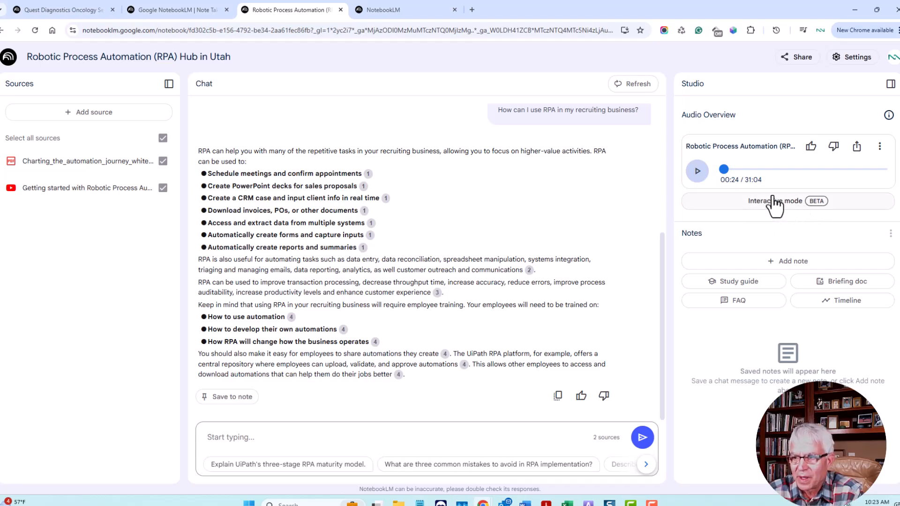
# - Turn on public access for the audio overview, copy its share link, and return to the chat answer
pyautogui.click(857, 148)
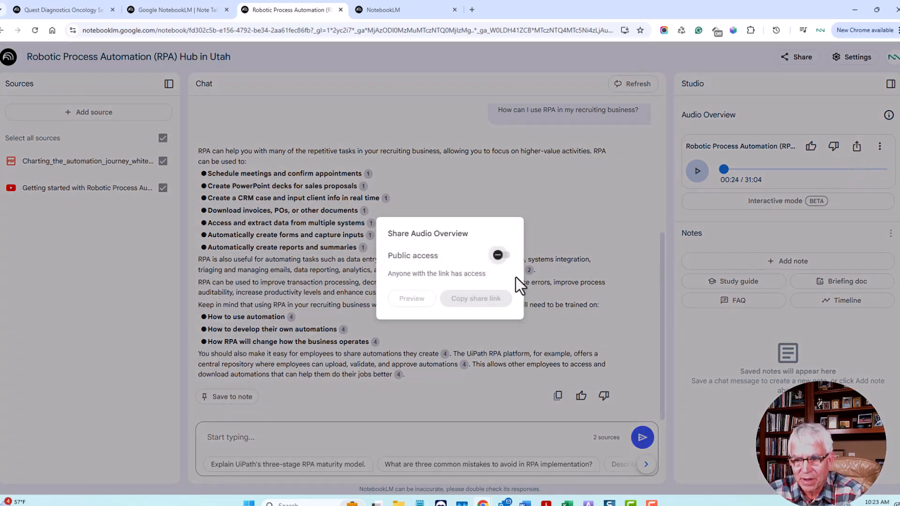
pyautogui.click(499, 256)
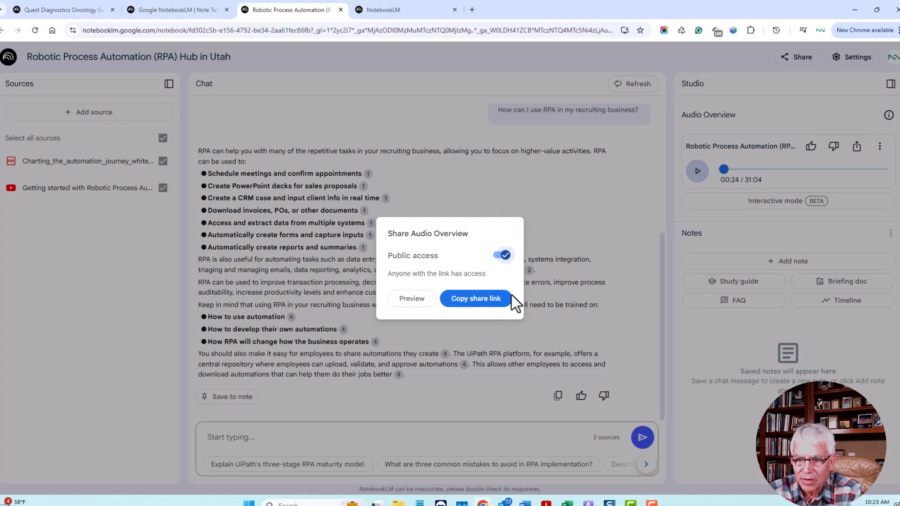
pyautogui.click(481, 305)
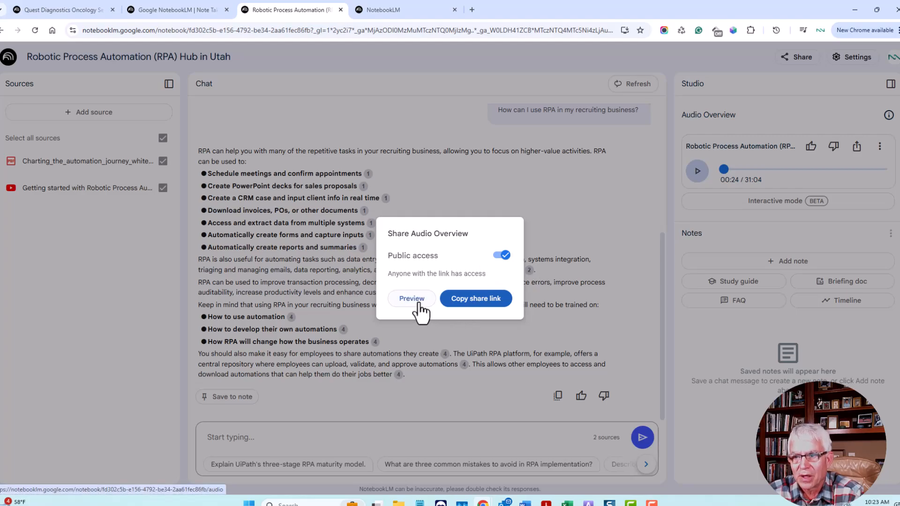
pyautogui.click(592, 221)
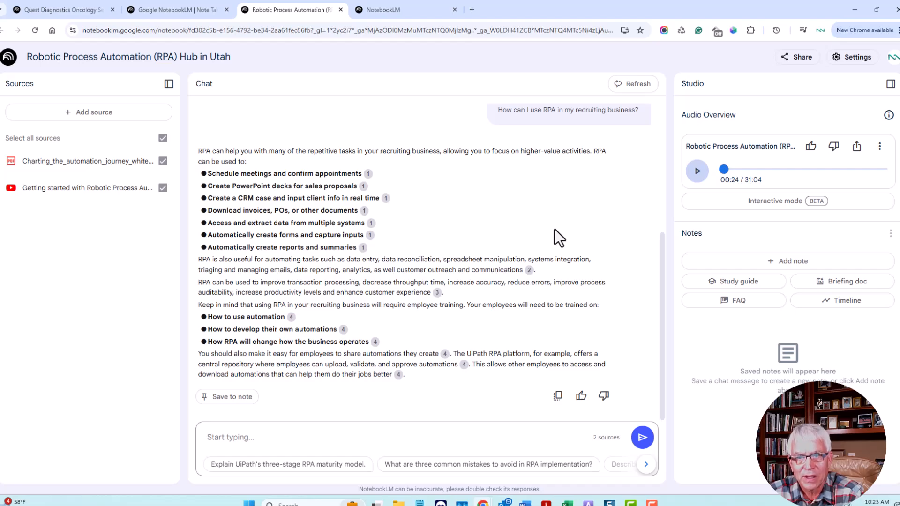
pyautogui.scroll(4, 555, 229)
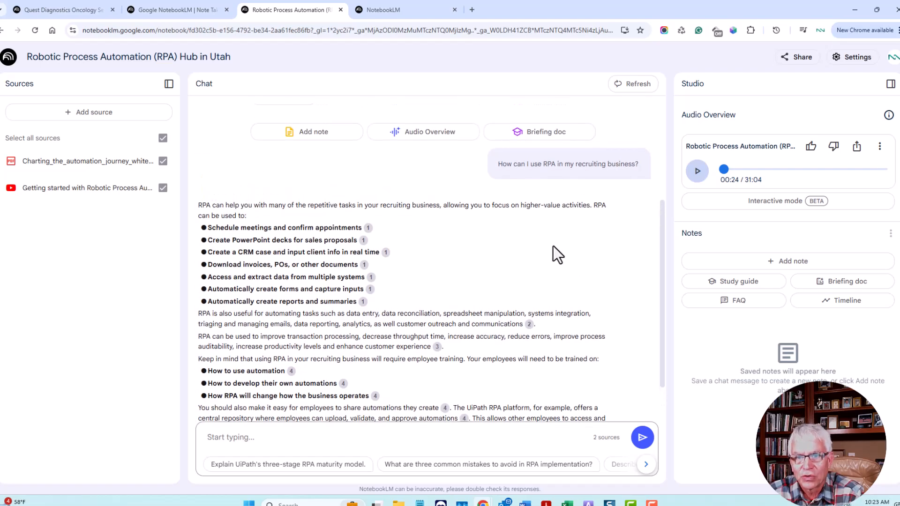